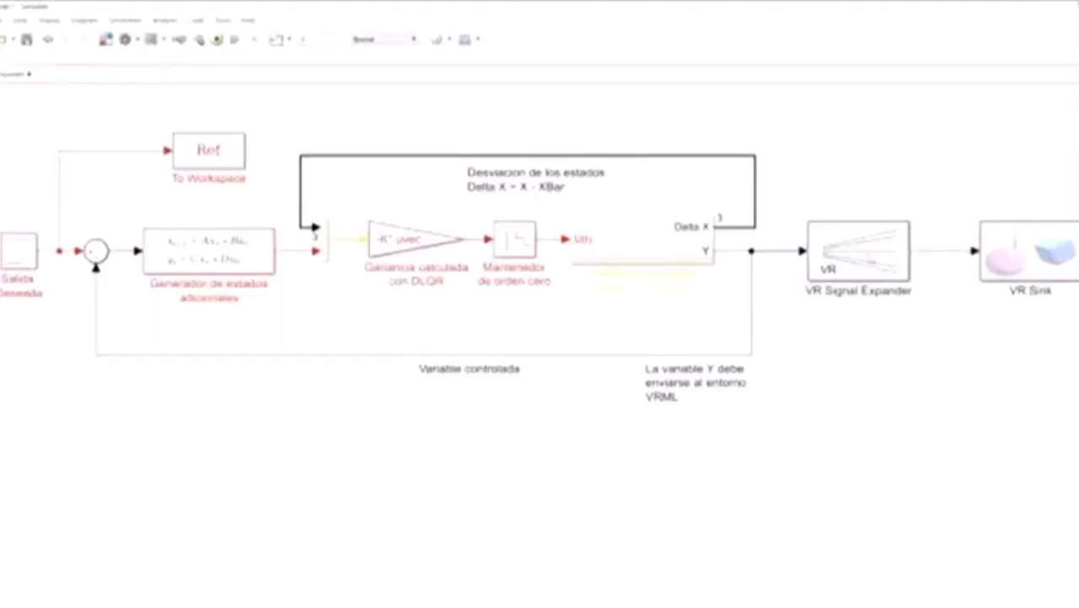
Change the VR Signal Expander's output width, set output signal indices to 1, and apply.
{"action": "double_click", "coordinate": [857, 251]}
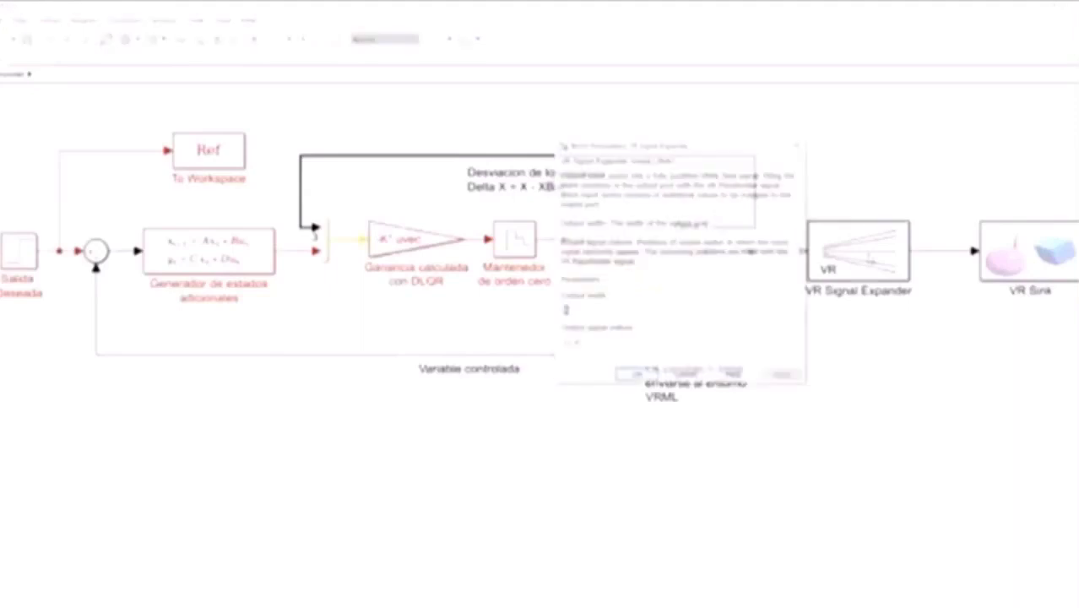
{"action": "key", "text": "BackSpace"}
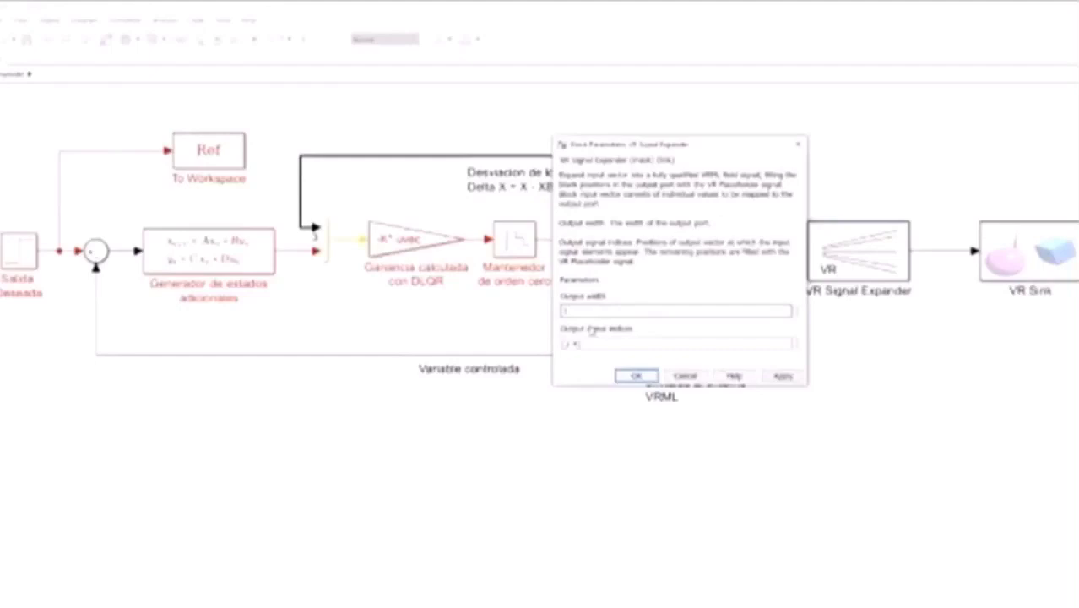
{"action": "key", "text": "Tab"}
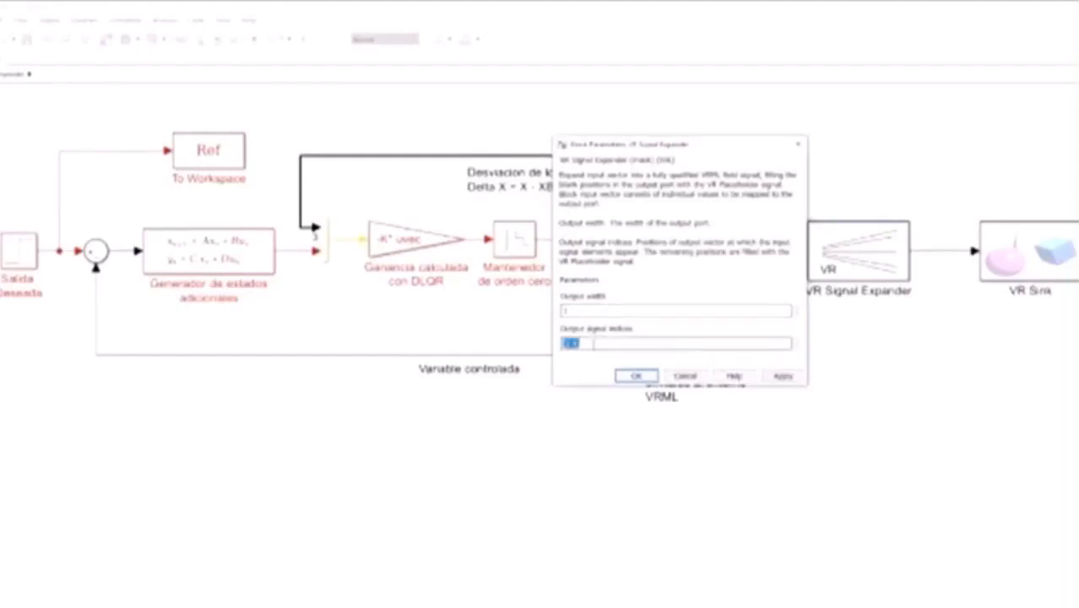
{"action": "type", "text": "1"}
{"action": "left_click", "coordinate": [775, 377]}
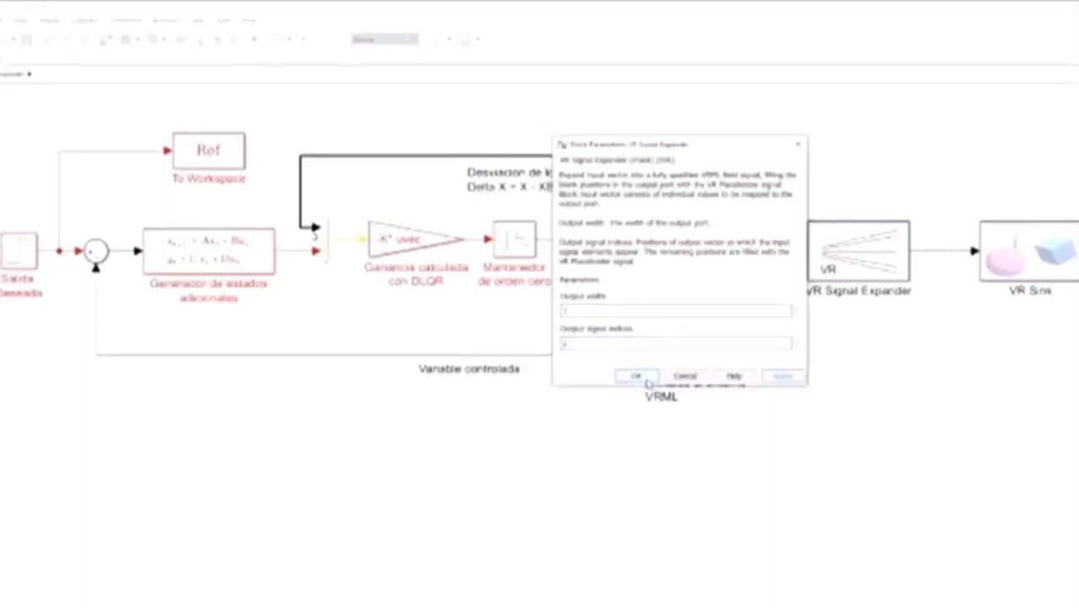
{"action": "left_click", "coordinate": [639, 377]}
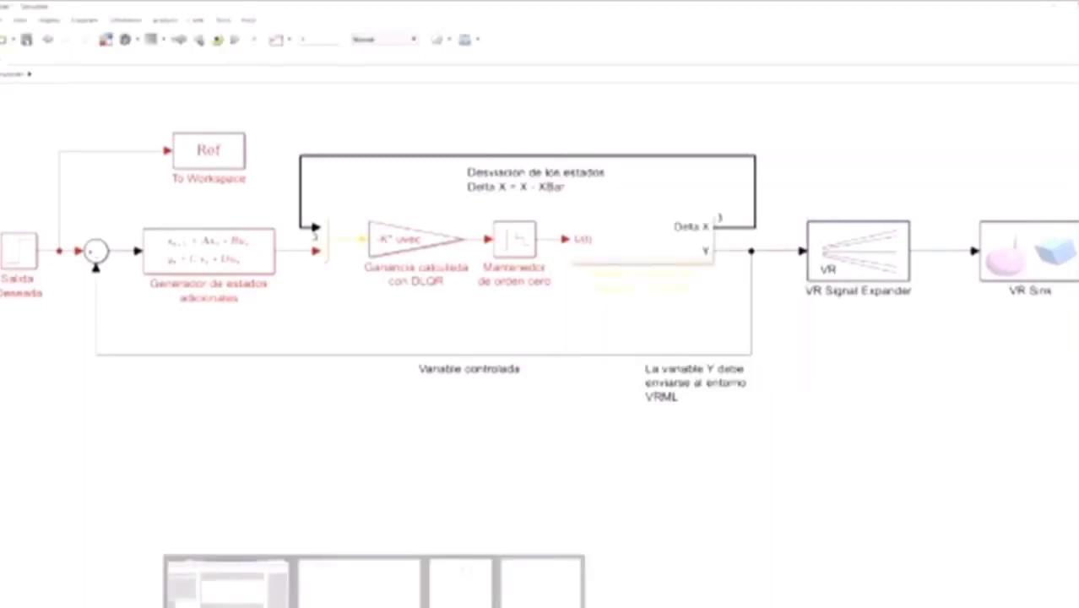
{"action": "mouse_move", "coordinate": [540, 582]}
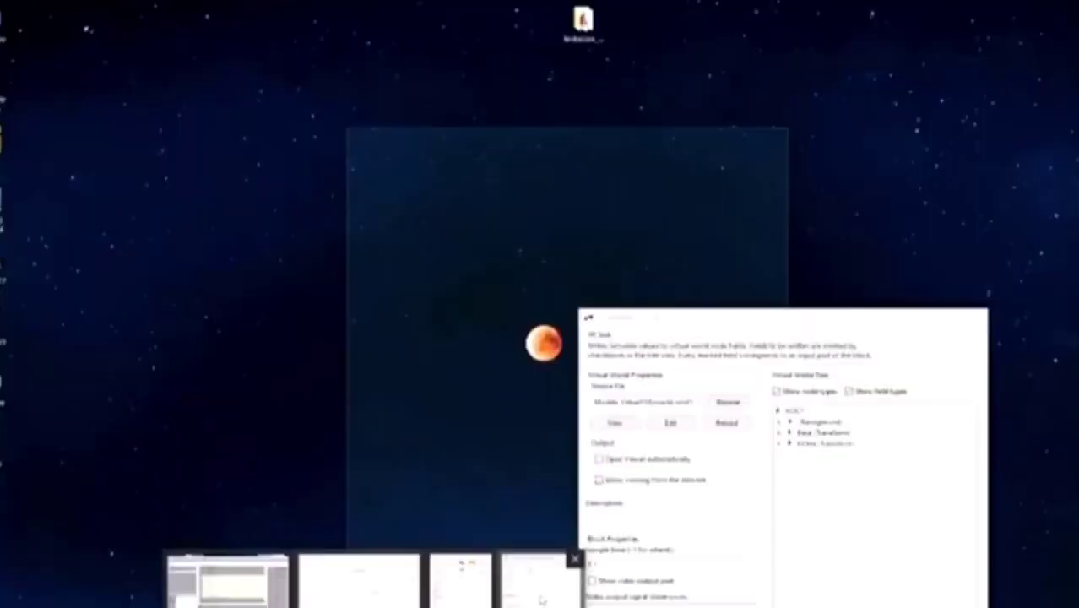
In the VR Sink world tree, check the Esfera sphere's translation field and apply.
{"action": "left_click", "coordinate": [541, 600]}
{"action": "left_click_drag", "start_coordinate": [807, 314], "coordinate": [592, 126]}
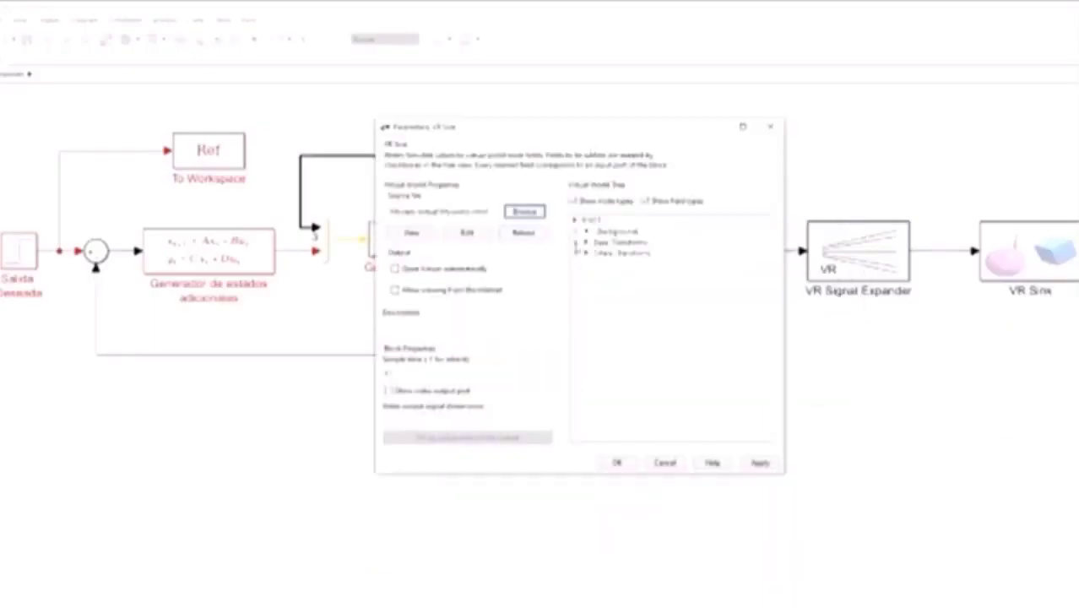
{"action": "left_click", "coordinate": [577, 242]}
{"action": "left_click", "coordinate": [587, 351]}
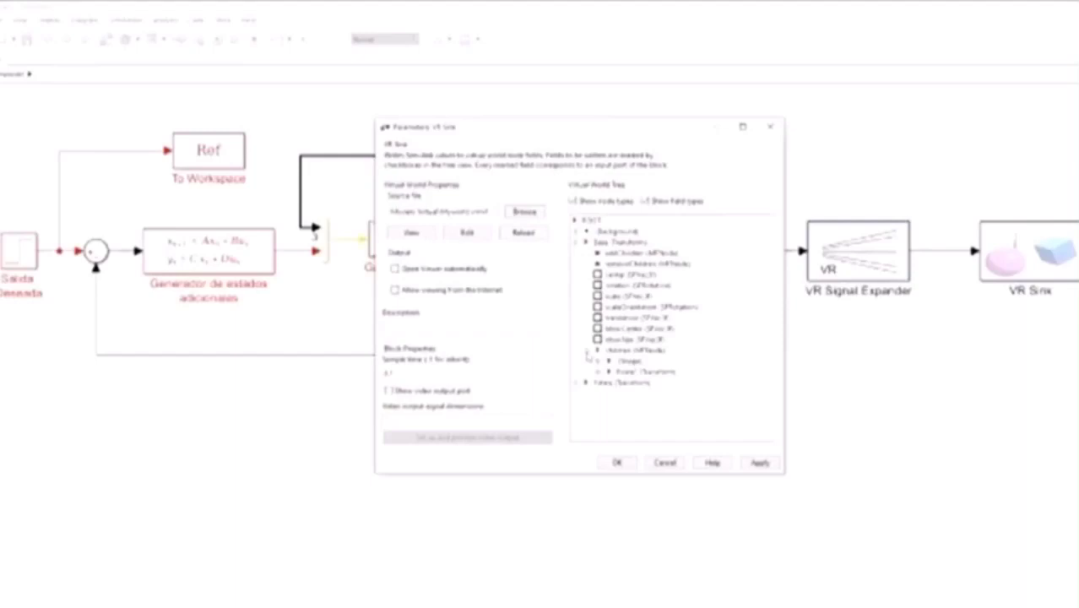
{"action": "left_click", "coordinate": [608, 371]}
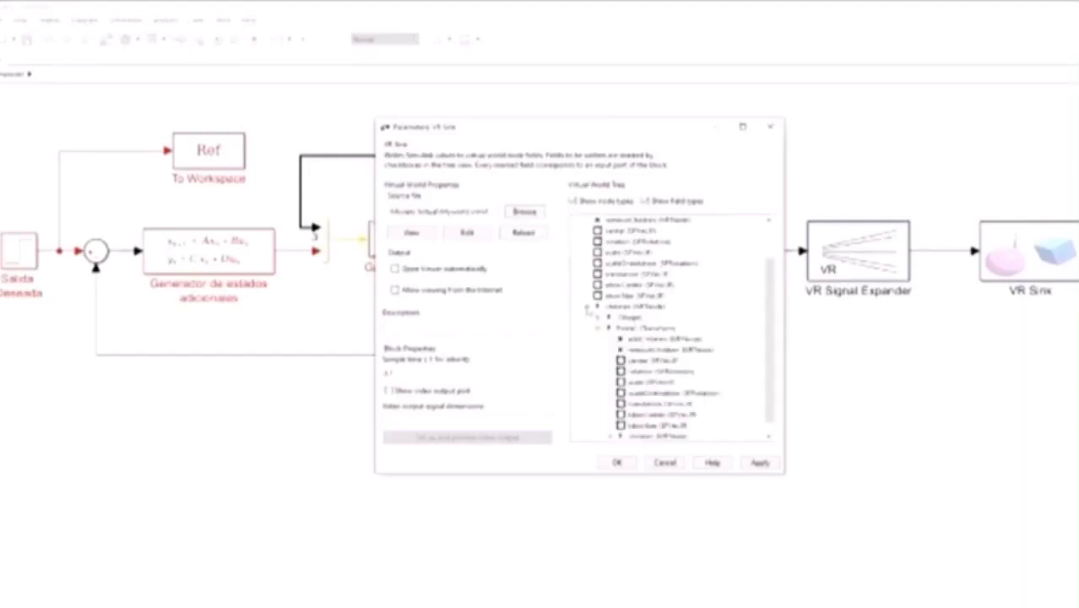
{"action": "left_click", "coordinate": [592, 308]}
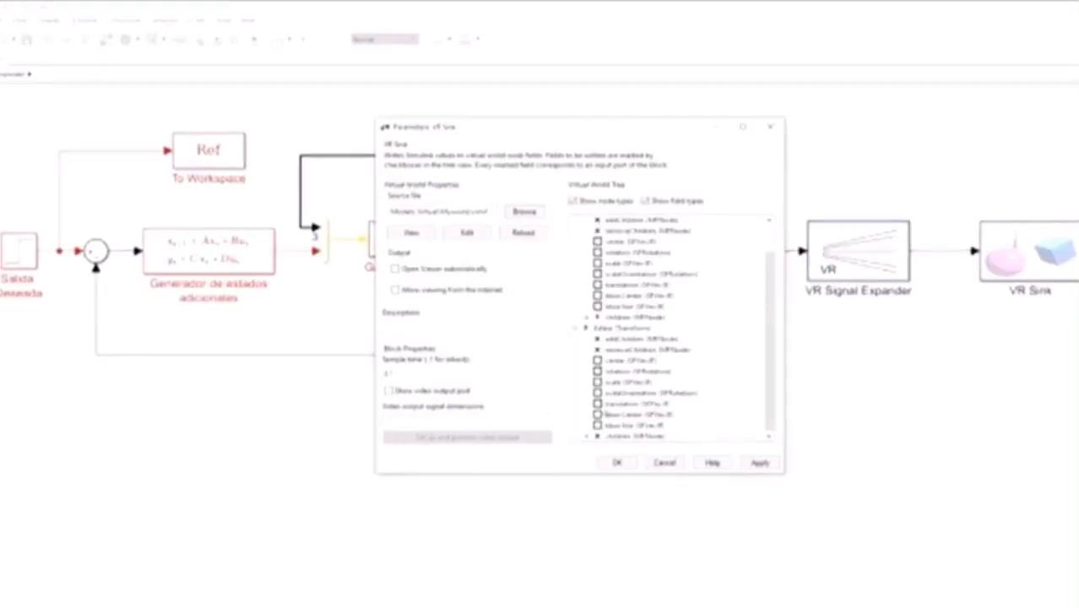
{"action": "left_click", "coordinate": [597, 404]}
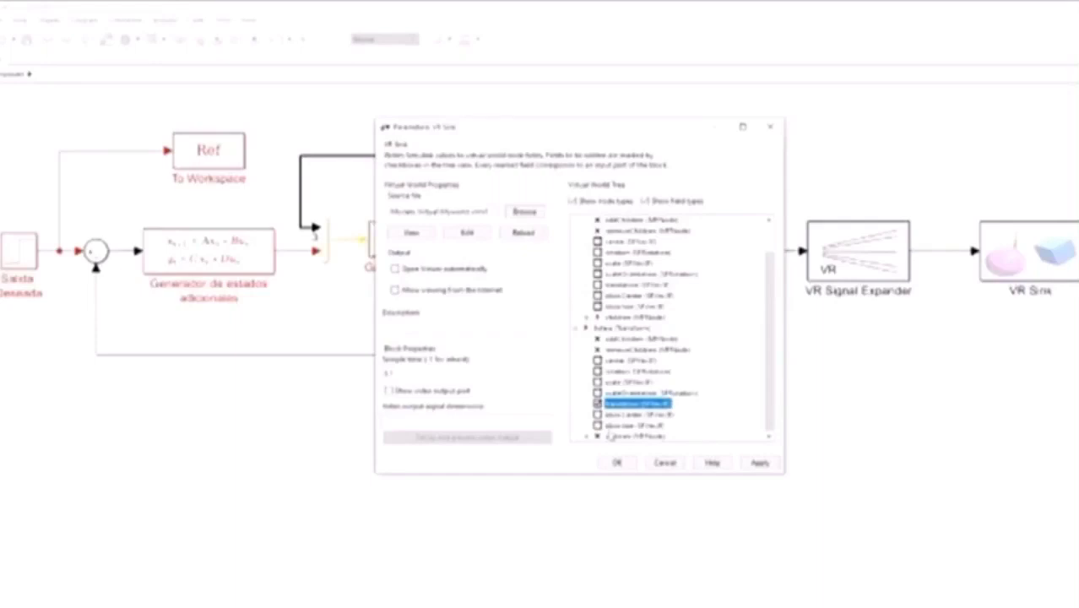
{"action": "left_click", "coordinate": [753, 465]}
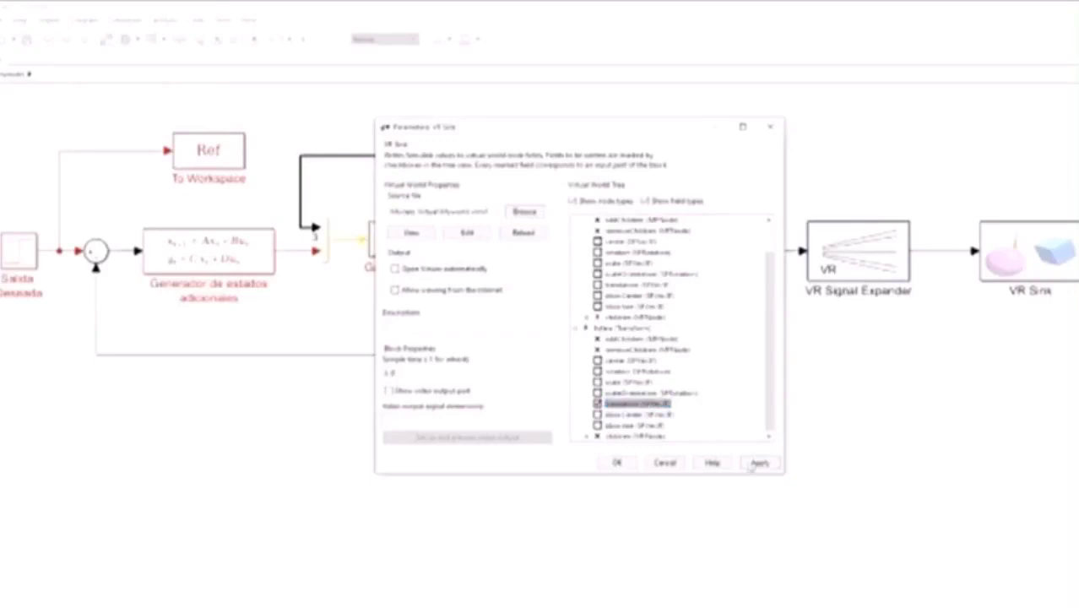
{"action": "left_click", "coordinate": [618, 464]}
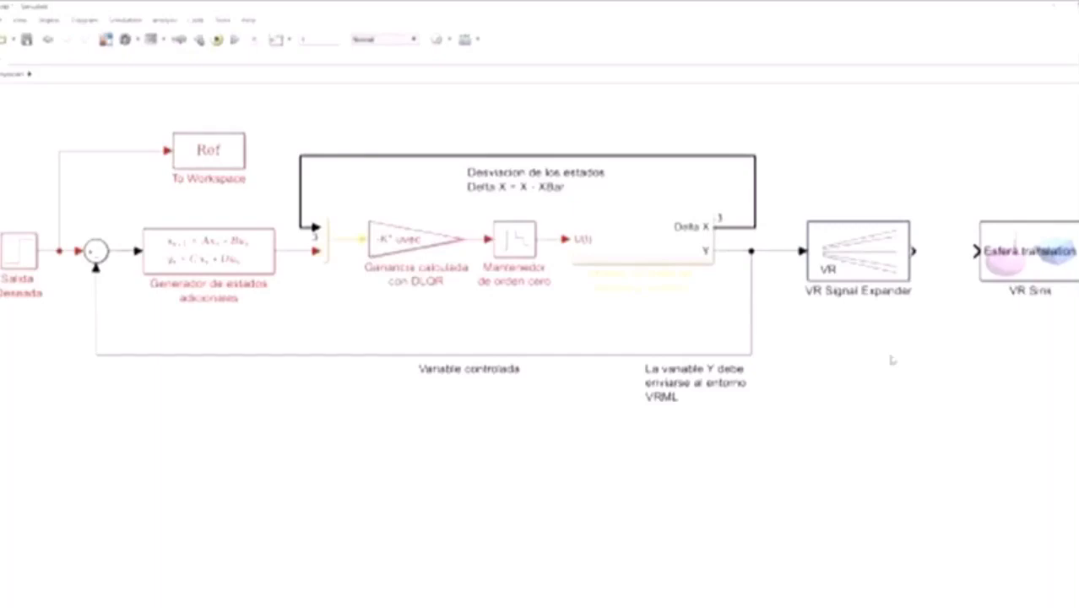
Wire the expander into the VR Sink, then open the maglev world enlarged and zoomed.
{"action": "left_click_drag", "start_coordinate": [968, 252], "coordinate": [916, 252]}
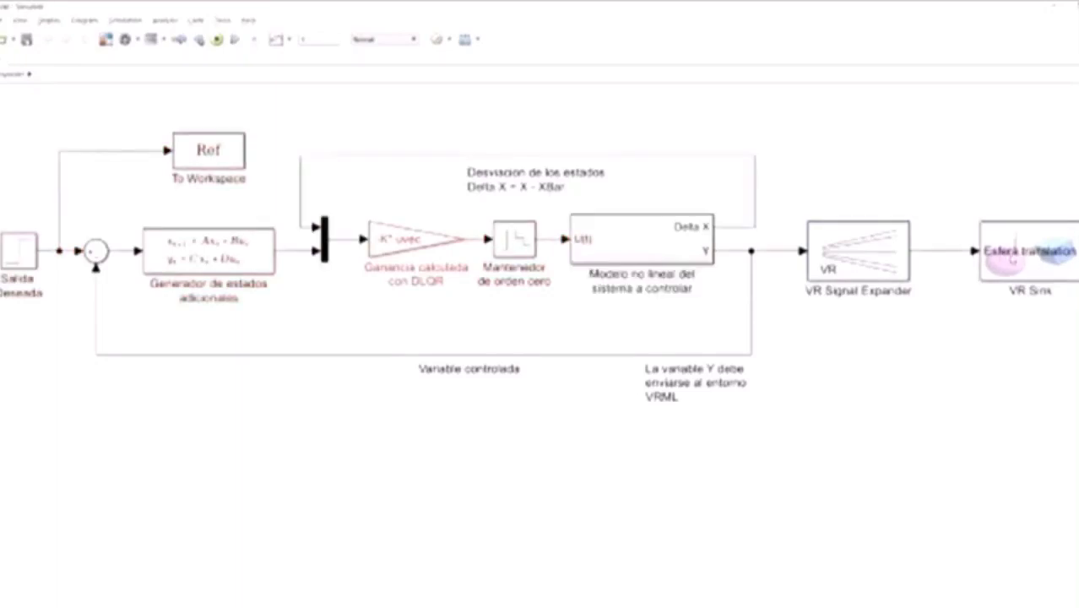
{"action": "double_click", "coordinate": [1012, 261]}
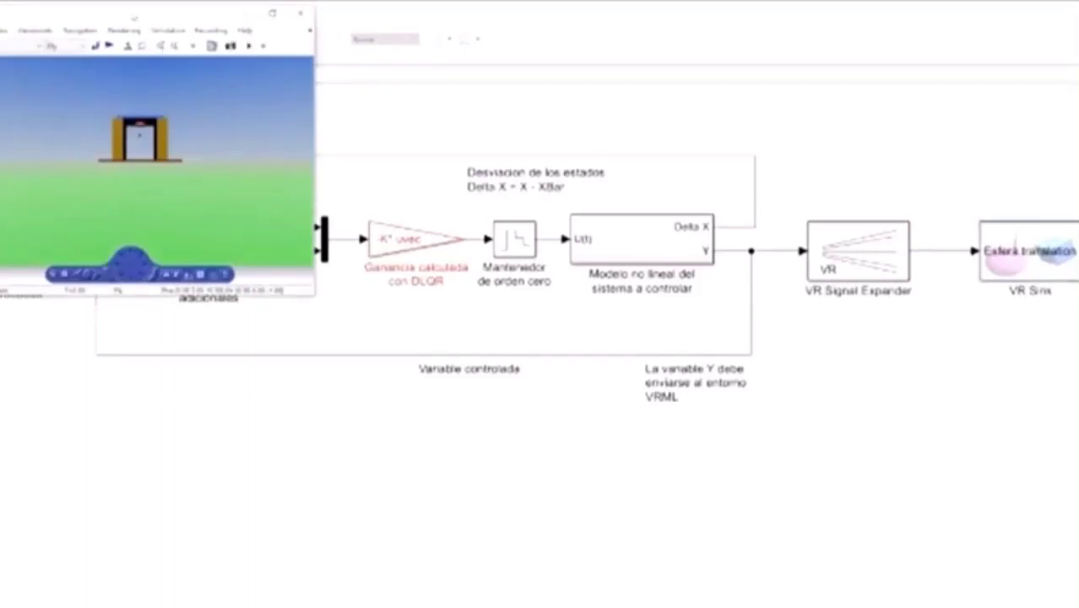
{"action": "left_click_drag", "start_coordinate": [132, 15], "coordinate": [398, 86]}
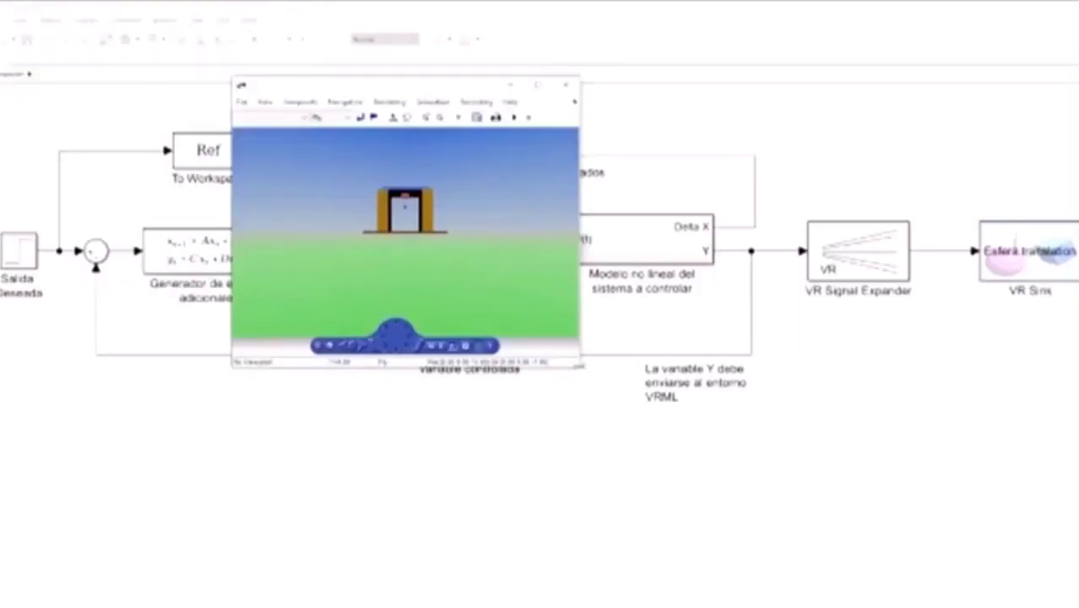
{"action": "left_click_drag", "start_coordinate": [580, 365], "coordinate": [849, 367]}
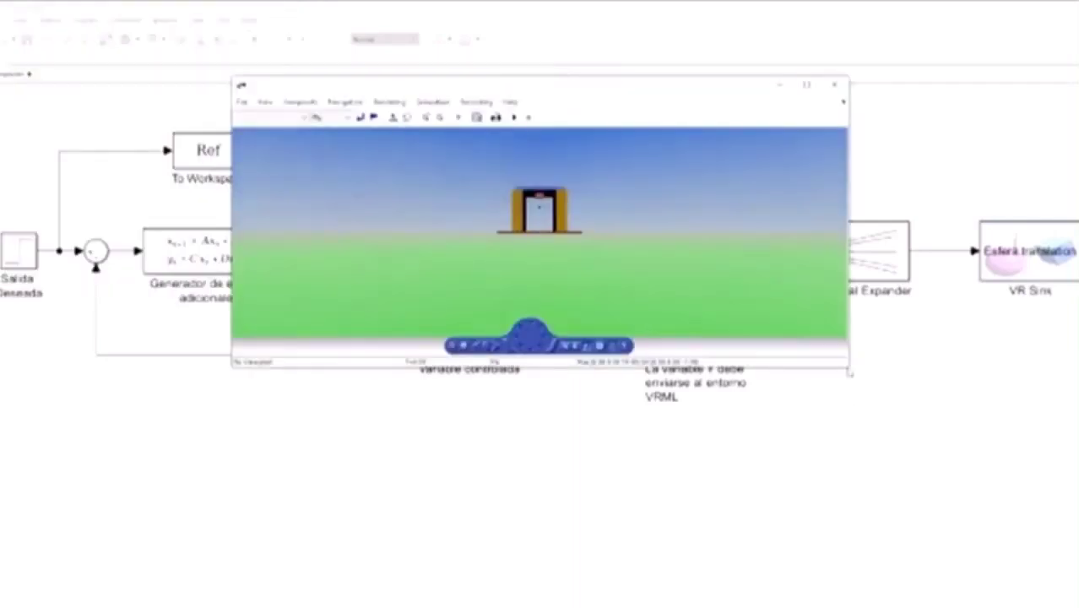
{"action": "left_click_drag", "start_coordinate": [848, 367], "coordinate": [957, 530]}
{"action": "left_click_drag", "start_coordinate": [511, 87], "coordinate": [469, 85]}
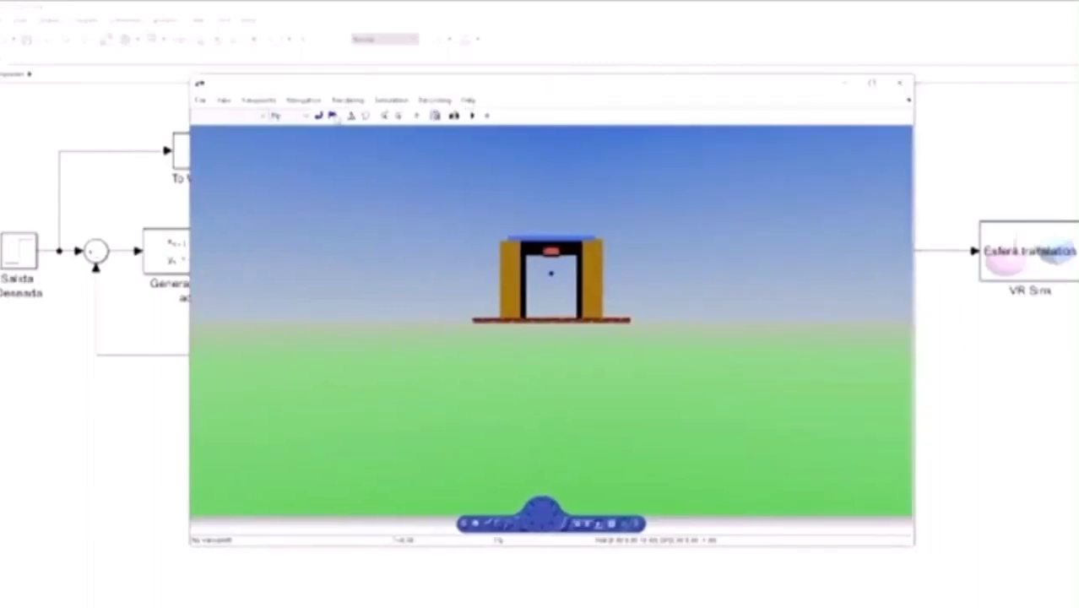
{"action": "left_click", "coordinate": [383, 116]}
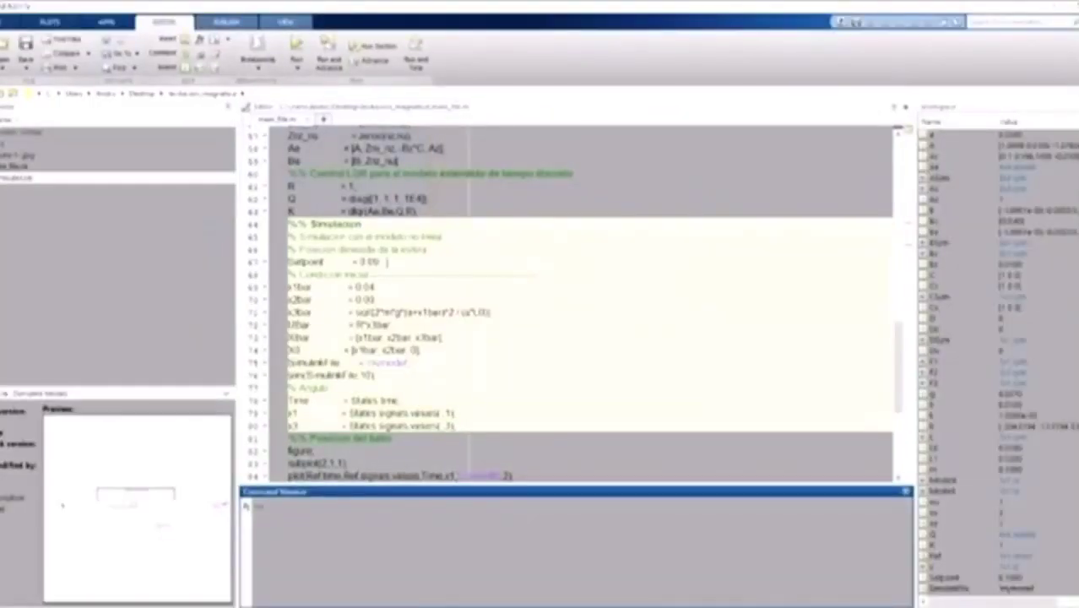
Highlight the Setpoint and x1bar lines in the simulation script, then clear the selection.
{"action": "left_click_drag", "start_coordinate": [387, 262], "coordinate": [287, 262]}
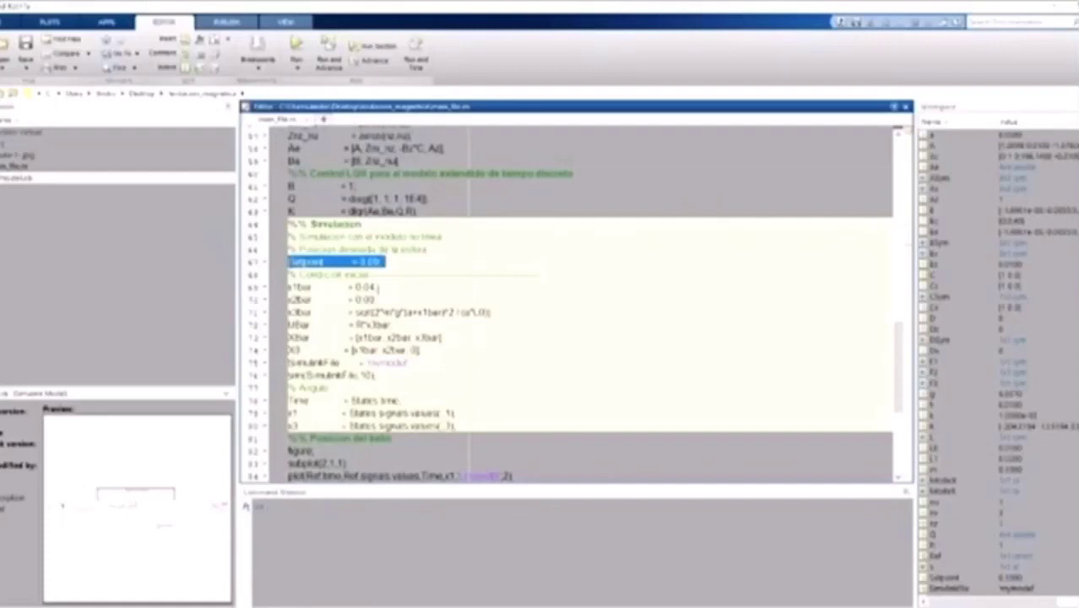
{"action": "left_click_drag", "start_coordinate": [377, 288], "coordinate": [288, 288]}
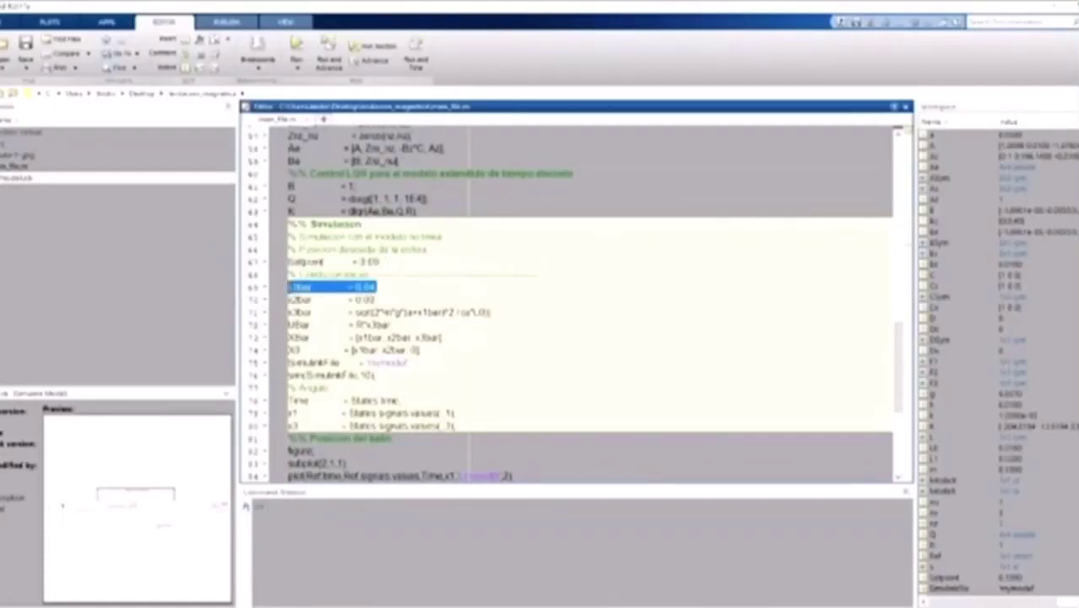
{"action": "left_click", "coordinate": [394, 262]}
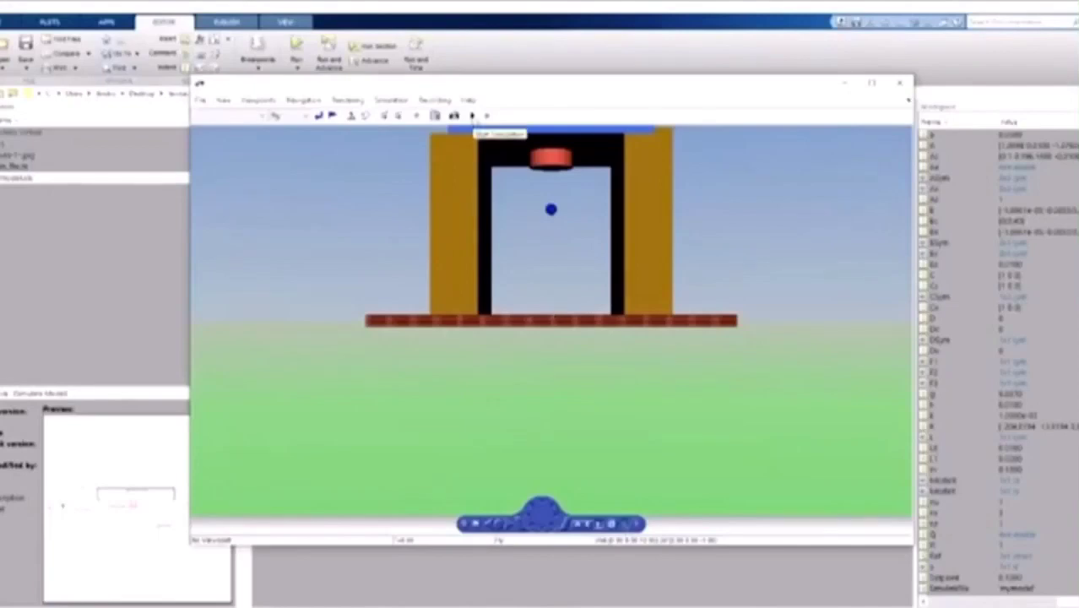
Run the simulation from the viewer so the ball falls onto the base.
{"action": "left_click", "coordinate": [472, 116]}
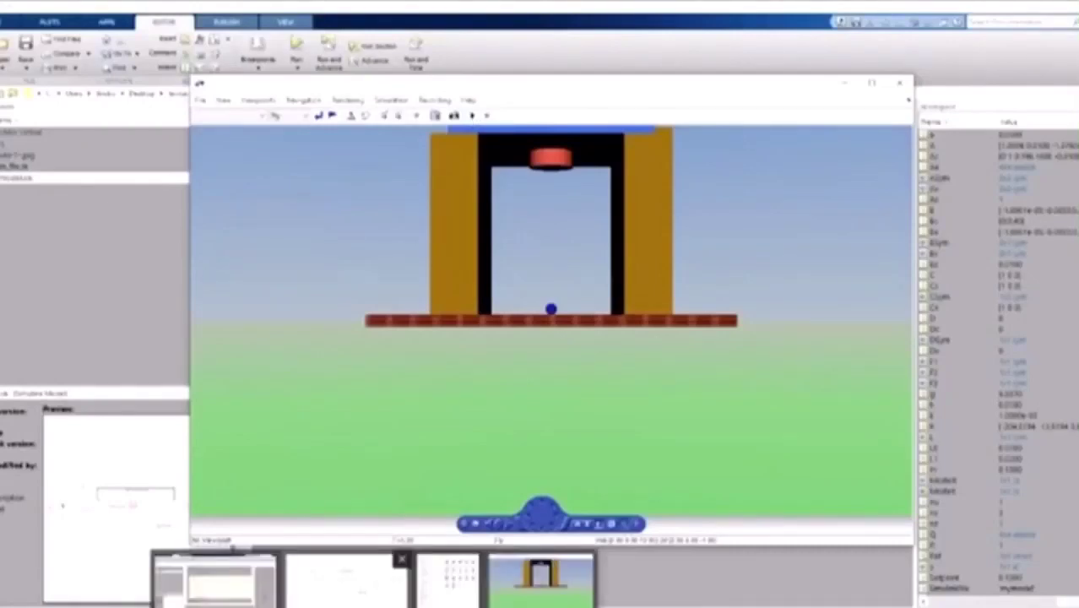
{"action": "left_click", "coordinate": [347, 578]}
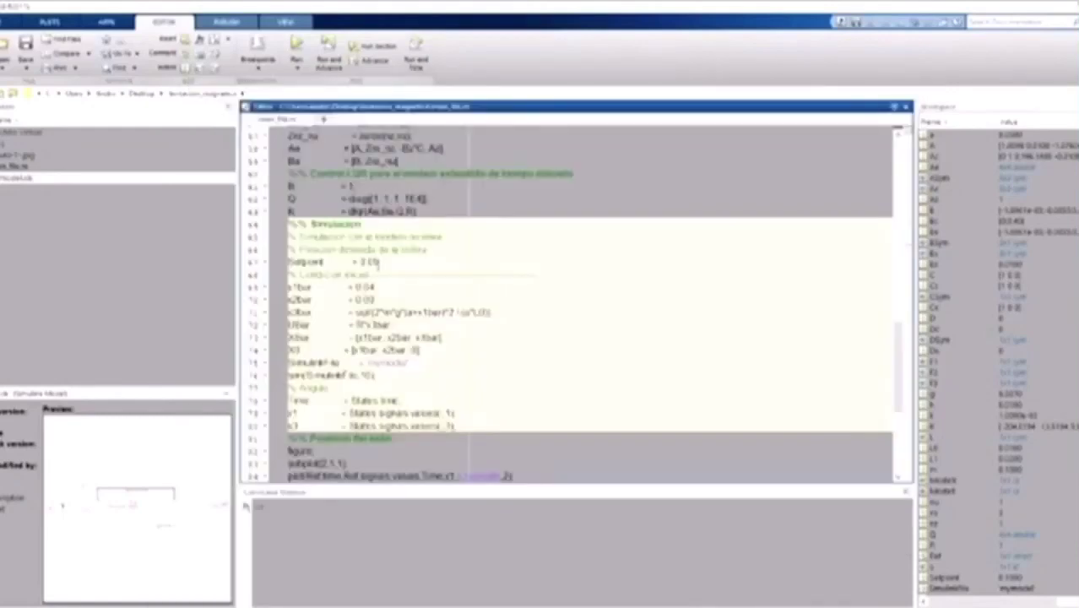
Change Setpoint to 1.2, x1bar to 0.4 and stop time 10 to 20, then save and run.
{"action": "key", "text": "BackSpace"}
{"action": "key", "text": "BackSpace"}
{"action": "key", "text": "BackSpace"}
{"action": "type", "text": "1.2"}
{"action": "key", "text": "Down"}
{"action": "key", "text": "Down"}
{"action": "key", "text": "BackSpace"}
{"action": "key", "text": "BackSpace"}
{"action": "type", "text": "4"}
{"action": "double_click", "coordinate": [365, 375]}
{"action": "type", "text": "20"}
{"action": "key", "text": "F5"}
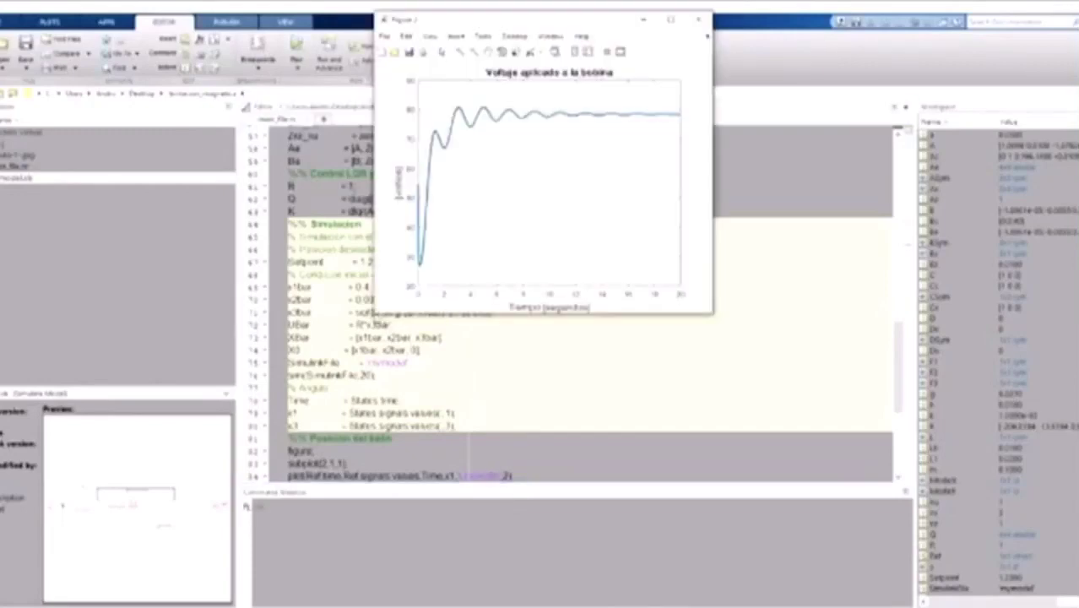
Arrange the coil voltage figure and the position/current figure side by side.
{"action": "left_click_drag", "start_coordinate": [373, 312], "coordinate": [114, 311]}
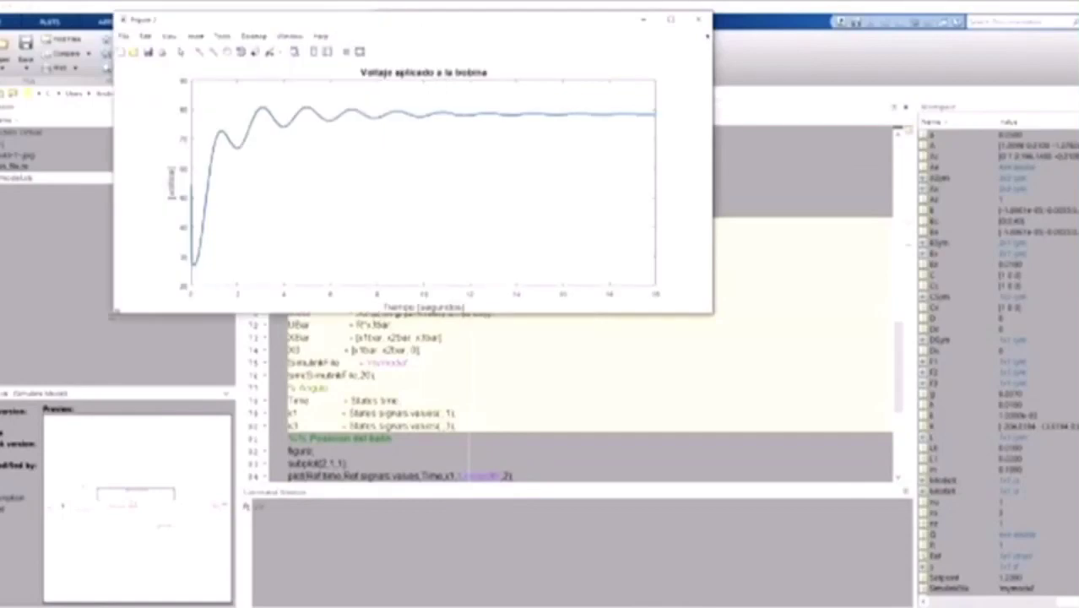
{"action": "left_click_drag", "start_coordinate": [433, 23], "coordinate": [281, 102]}
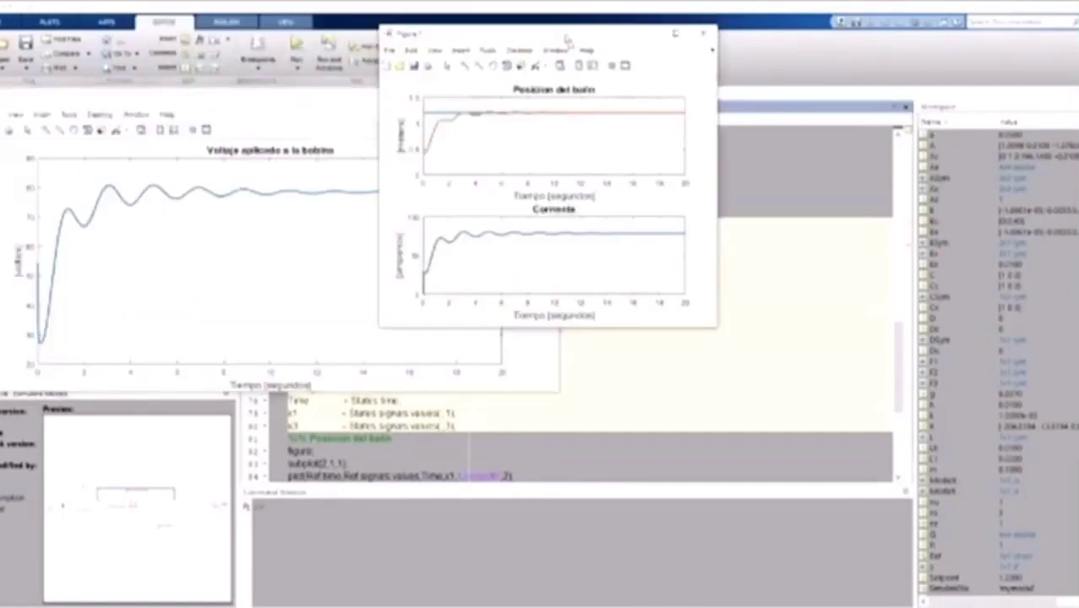
{"action": "left_click_drag", "start_coordinate": [549, 28], "coordinate": [614, 132]}
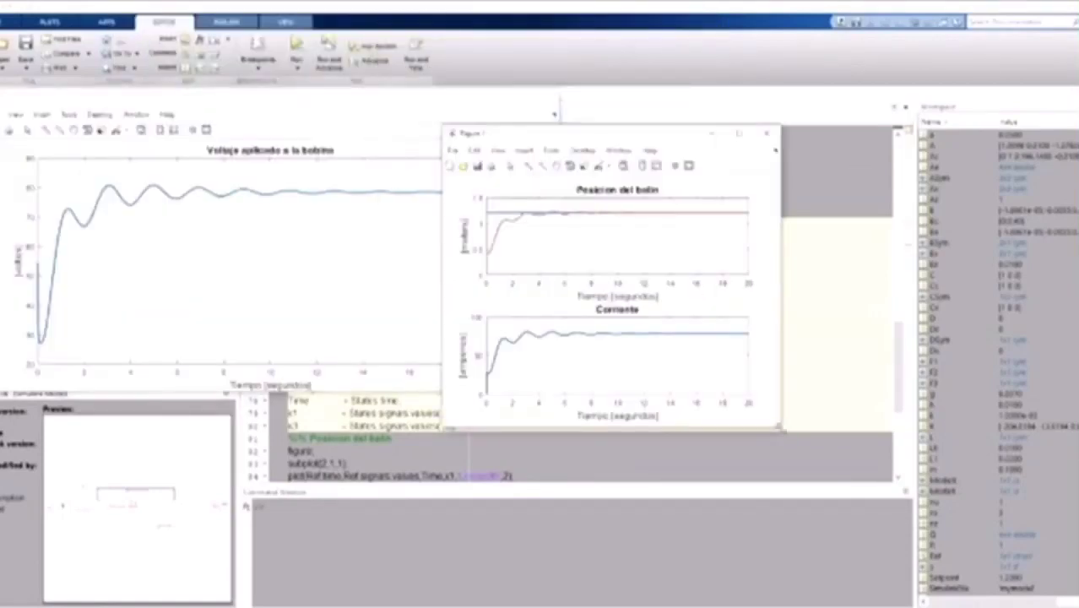
{"action": "left_click_drag", "start_coordinate": [779, 426], "coordinate": [1010, 463]}
{"action": "left_click_drag", "start_coordinate": [675, 137], "coordinate": [749, 92]}
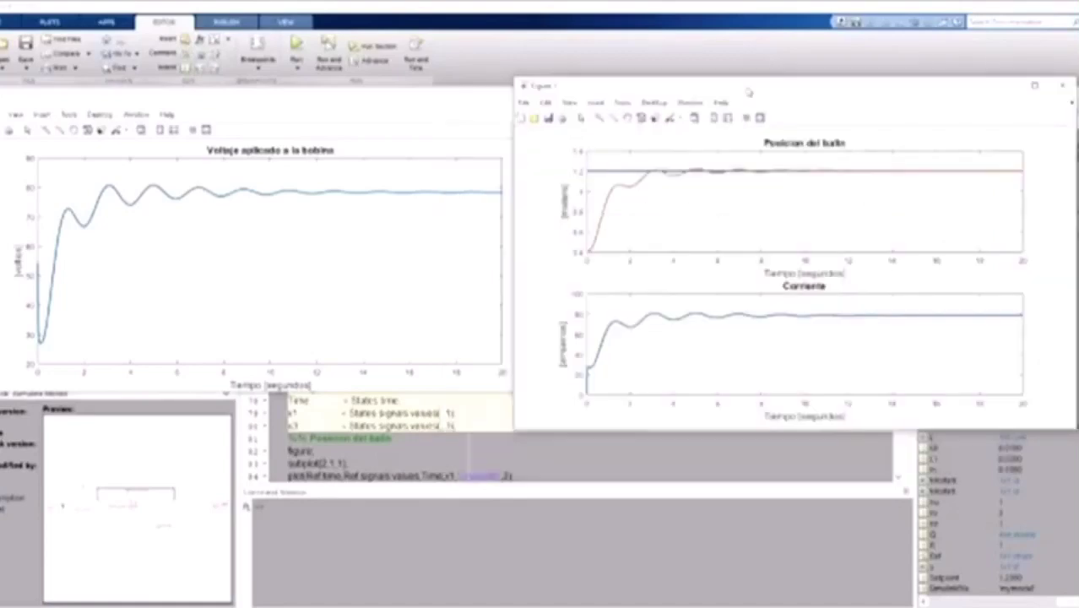